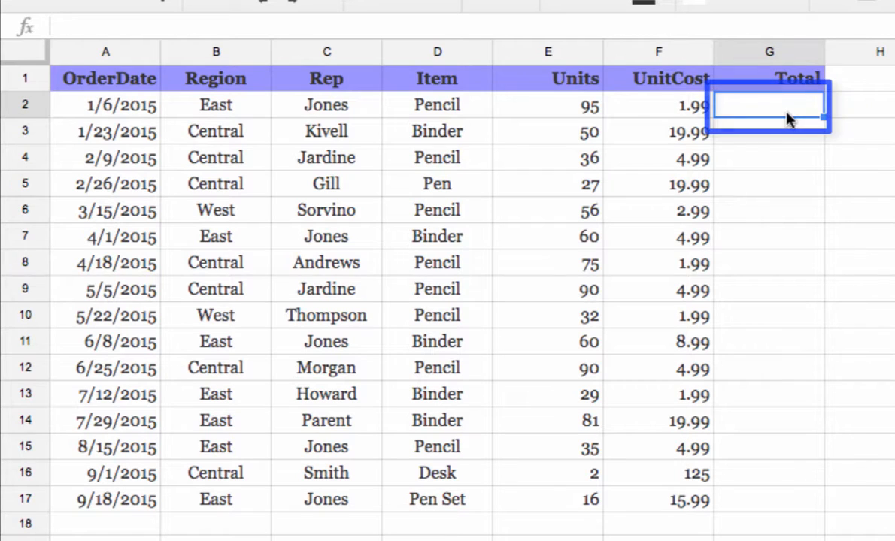
Step: Enter the formula =E2*F2 in cell G2 to multiply units by unit cost
{"action": "type", "text": "="}
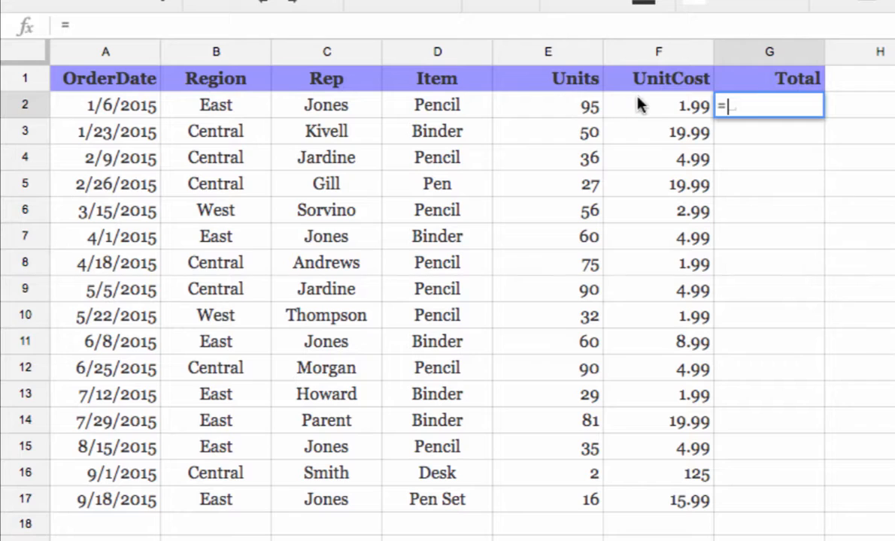
{"action": "left_click", "coordinate": [567, 109]}
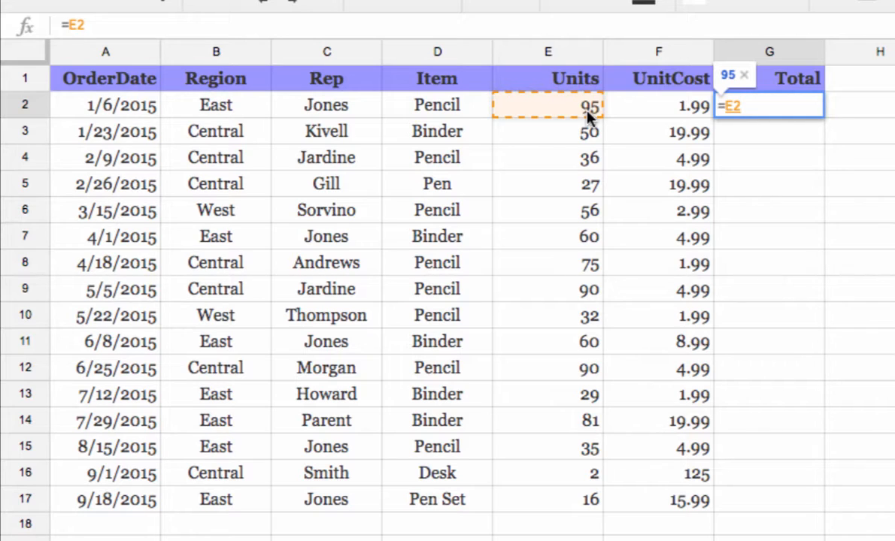
{"action": "type", "text": "*"}
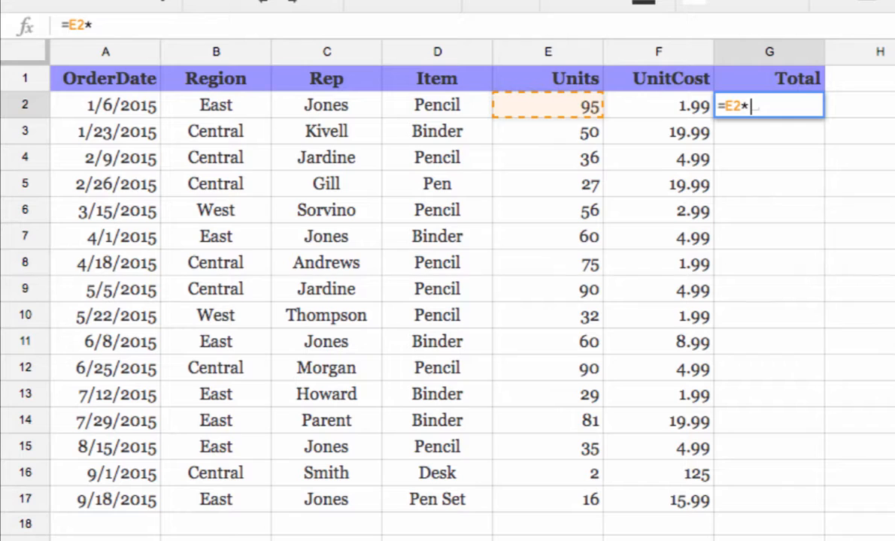
{"action": "left_click", "coordinate": [679, 111]}
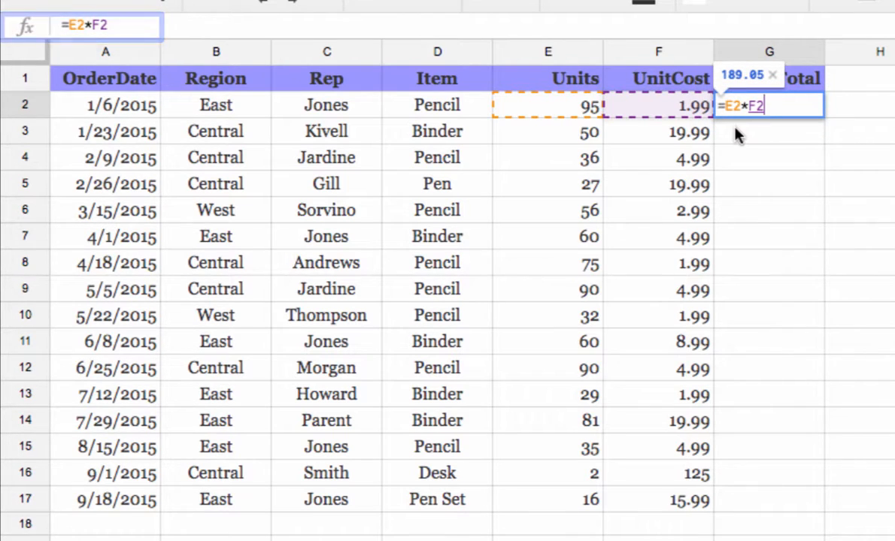
{"action": "key", "text": "Return"}
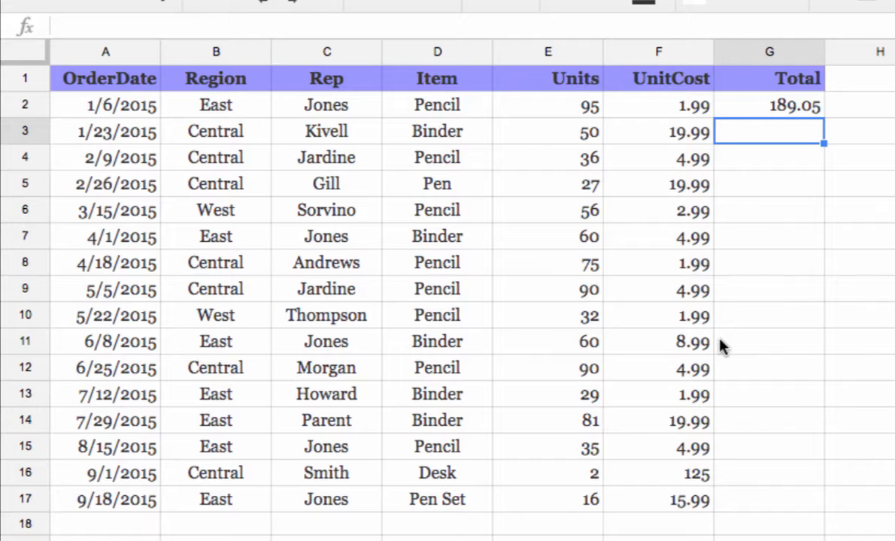
Step: Copy the formula in G2 down the Total column through G17
{"action": "left_click", "coordinate": [786, 106]}
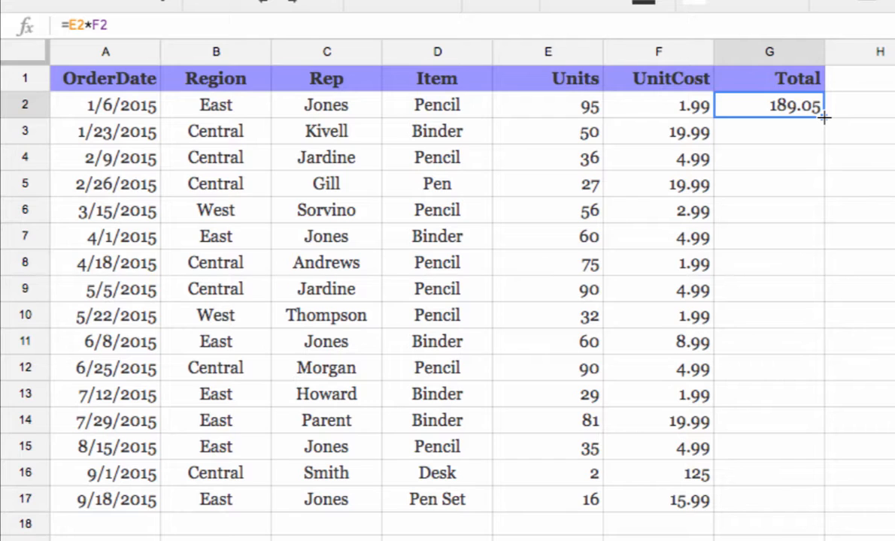
{"action": "left_click_drag", "start_coordinate": [824, 117], "coordinate": [824, 509]}
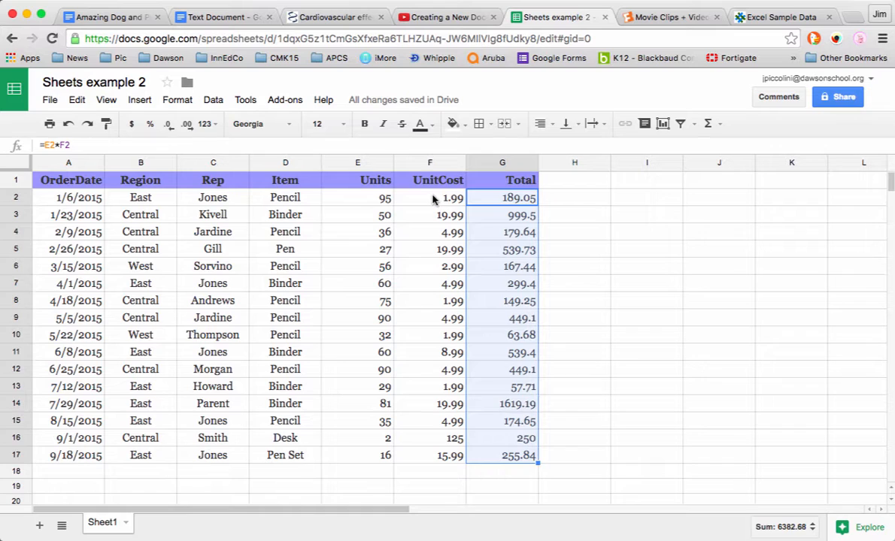
{"action": "left_click", "coordinate": [433, 199]}
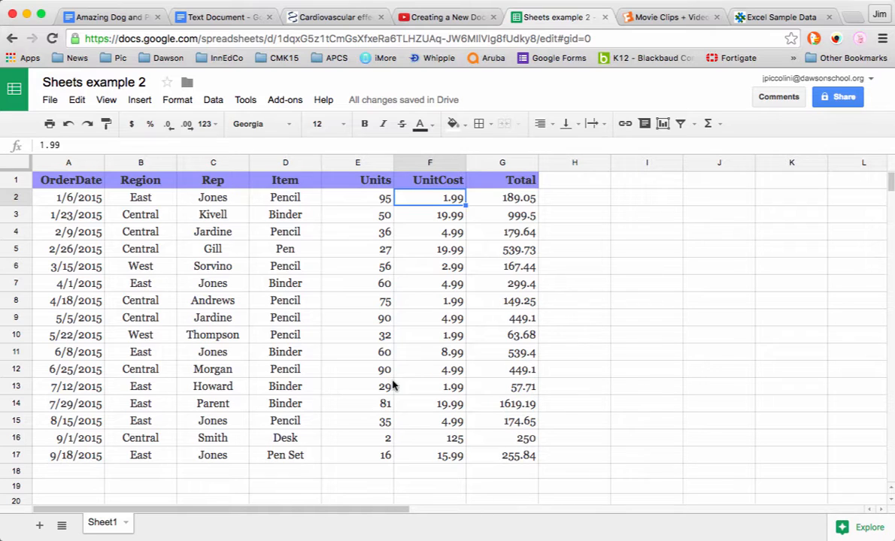
{"action": "left_click", "coordinate": [577, 291]}
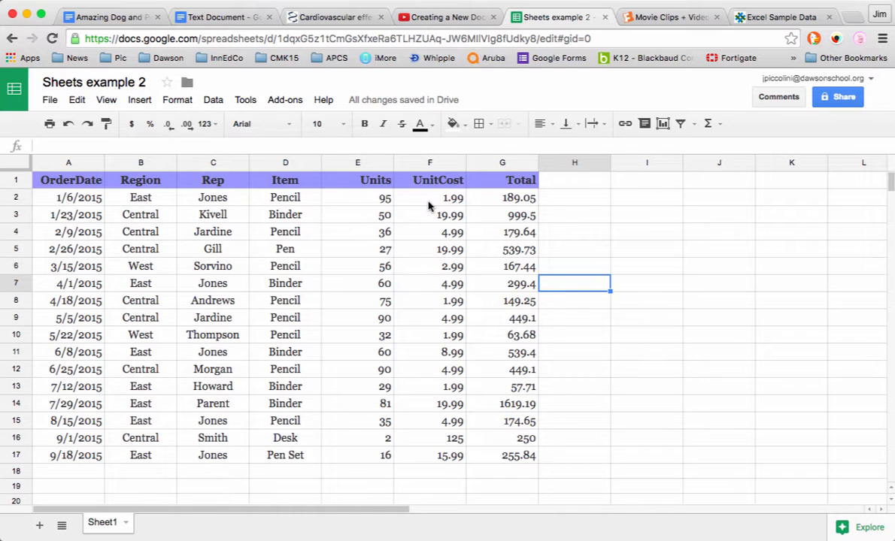
Step: Format the UnitCost and Total values in F2:G17 as Currency
{"action": "left_click", "coordinate": [400, 195]}
{"action": "left_click_drag", "start_coordinate": [445, 228], "coordinate": [494, 461]}
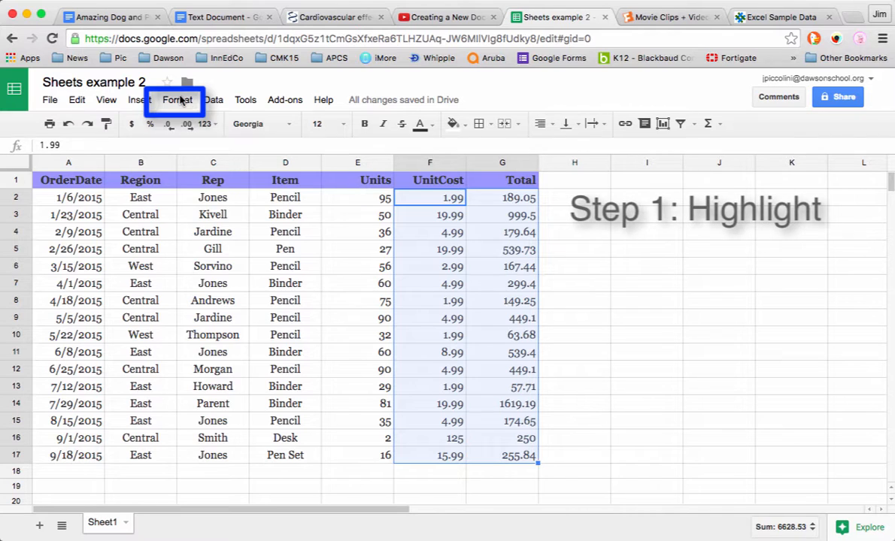
{"action": "left_click", "coordinate": [179, 100]}
{"action": "mouse_move", "coordinate": [215, 125]}
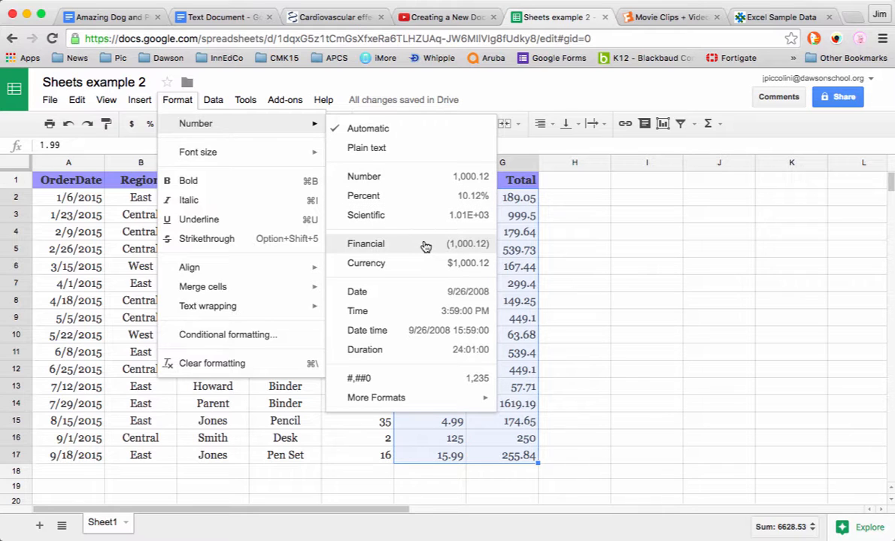
{"action": "left_click", "coordinate": [467, 269]}
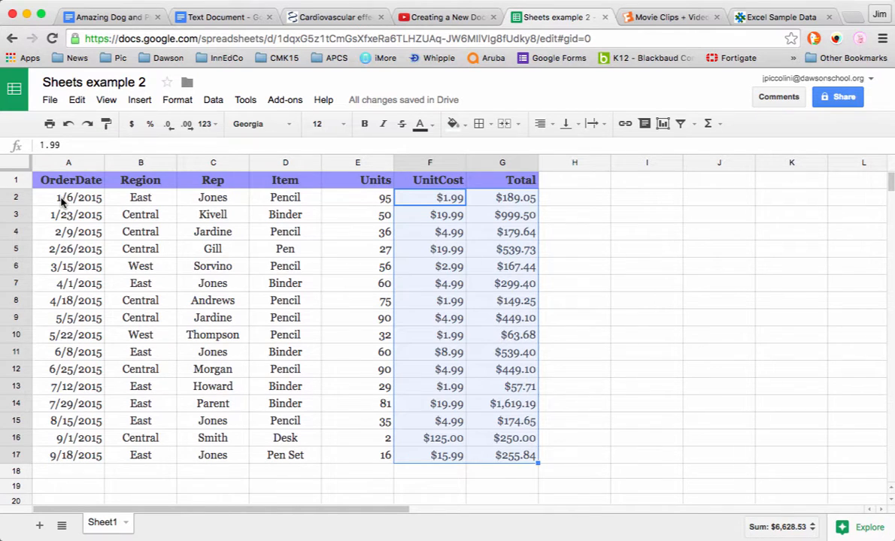
{"action": "left_click_drag", "start_coordinate": [66, 197], "coordinate": [66, 456]}
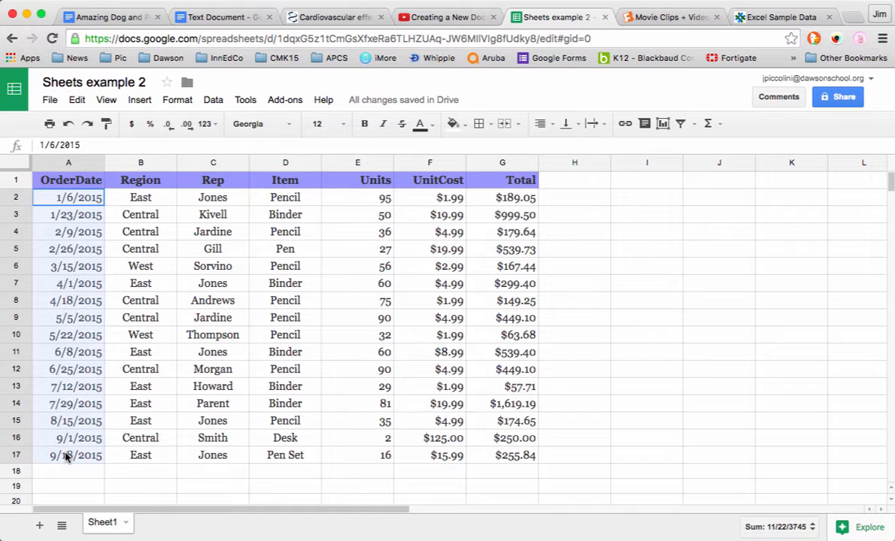
{"action": "left_click", "coordinate": [182, 100]}
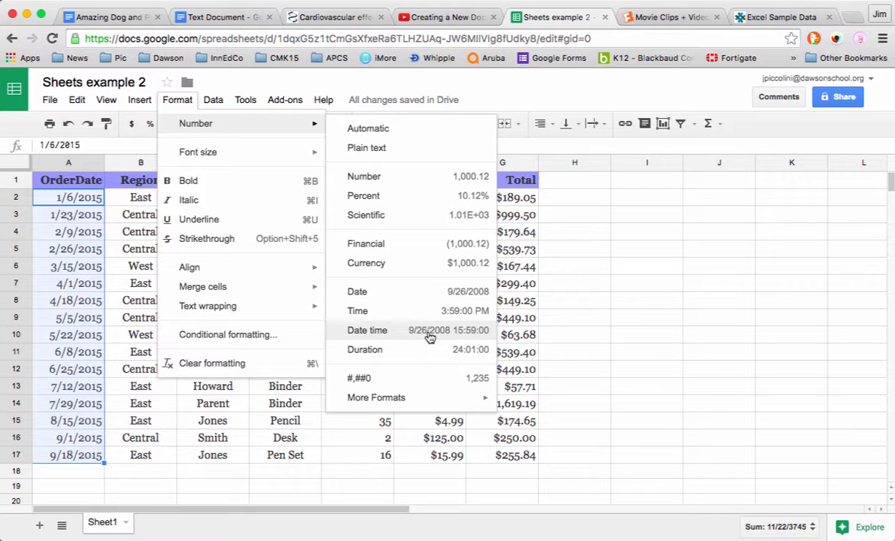
{"action": "left_click", "coordinate": [178, 103]}
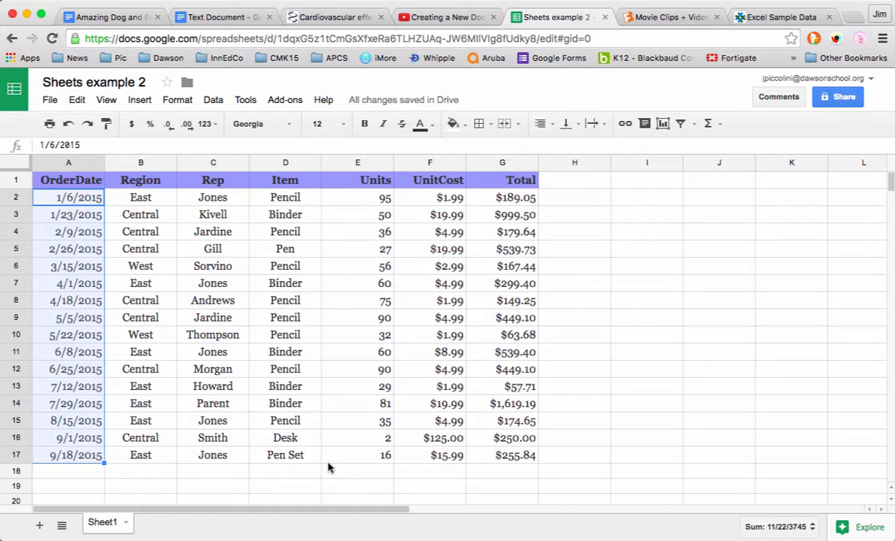
Step: Label cell D18 "Average" and copy the formatting of the Total header onto it
{"action": "left_click", "coordinate": [260, 472]}
{"action": "type", "text": "Average"}
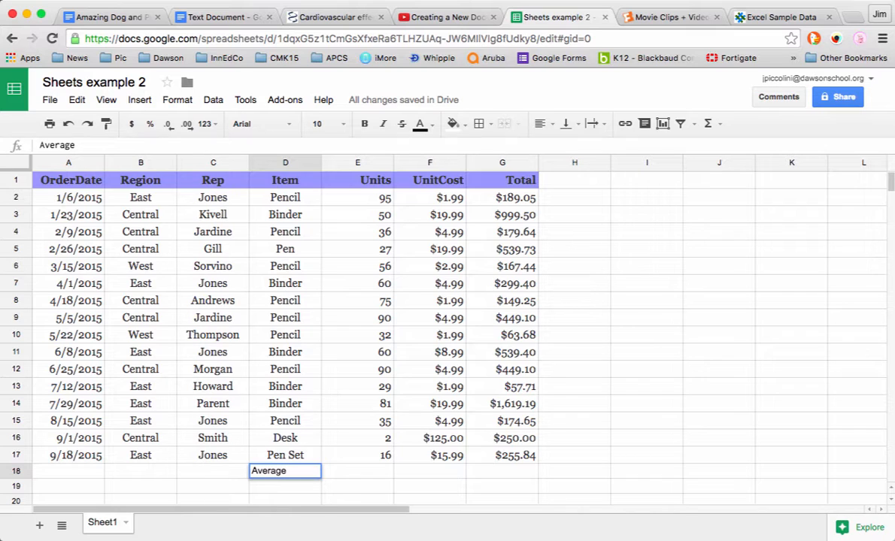
{"action": "left_click", "coordinate": [514, 186]}
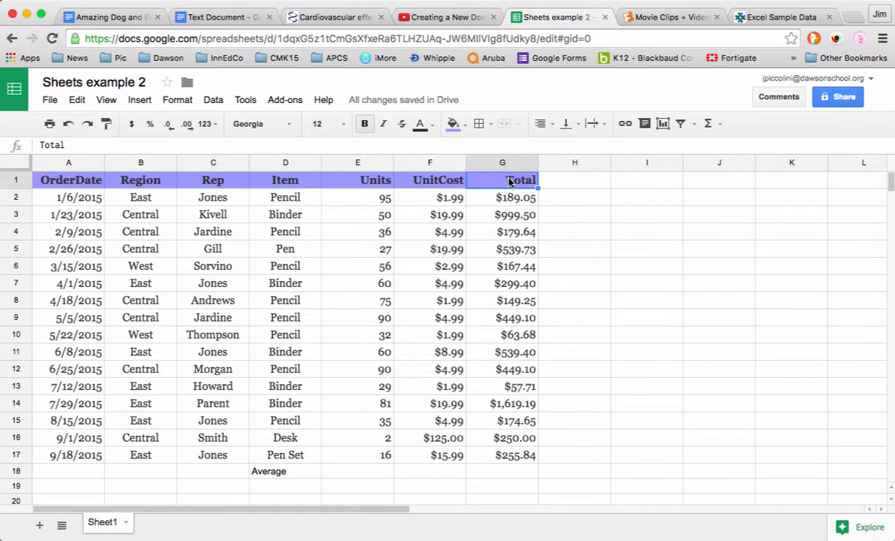
{"action": "left_click", "coordinate": [106, 127]}
{"action": "left_click", "coordinate": [285, 477]}
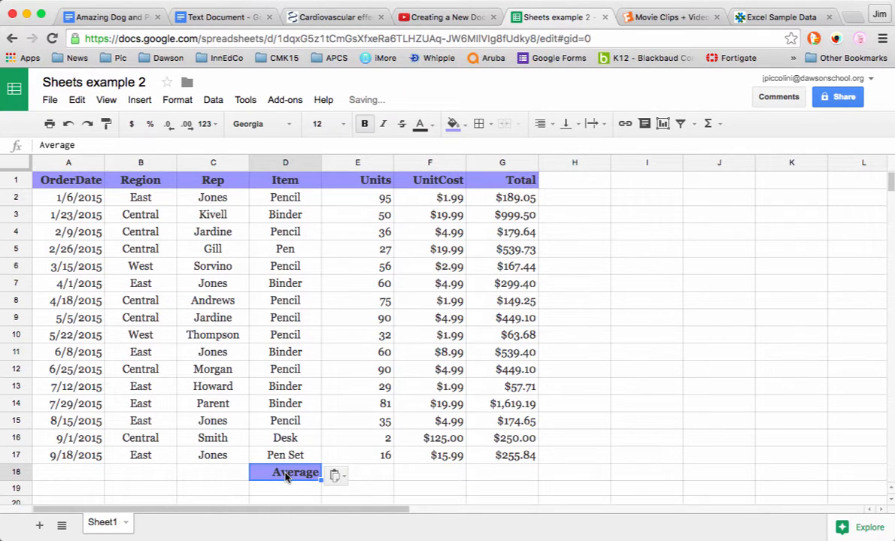
Step: Enter the formula =sum(E2:E17)/count(E2:E17) in E18 to average the Units column
{"action": "left_click", "coordinate": [376, 474]}
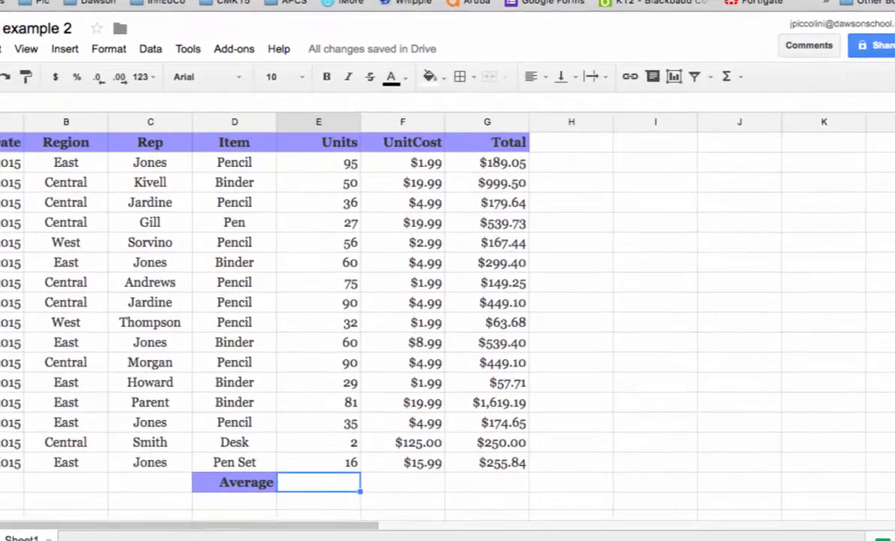
{"action": "type", "text": "="}
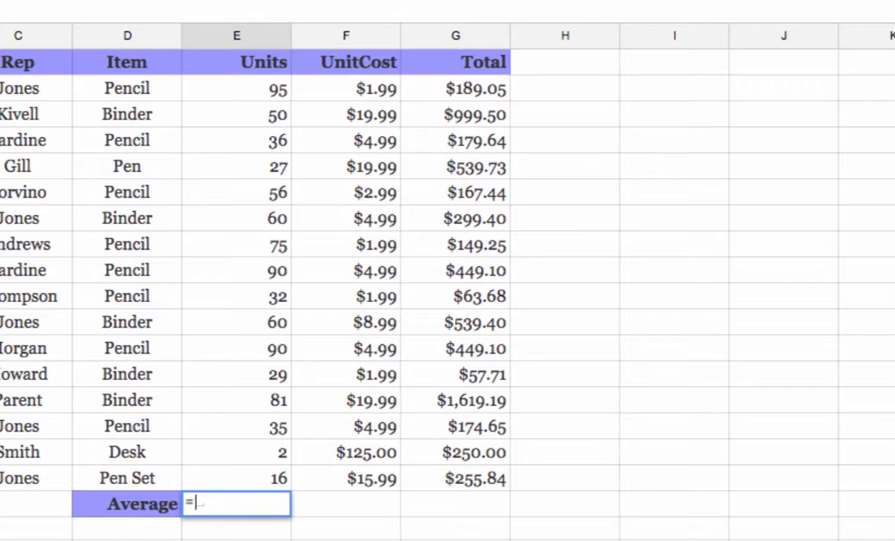
{"action": "type", "text": "su"}
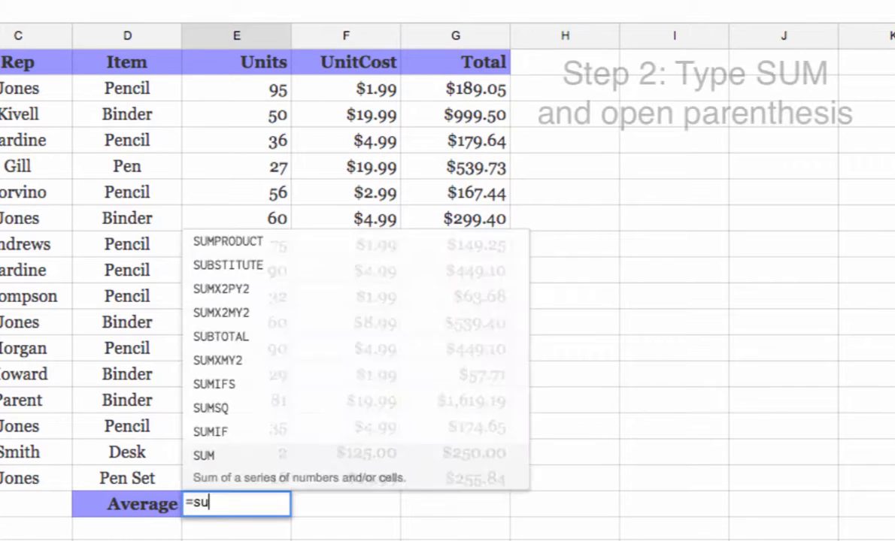
{"action": "type", "text": "m("}
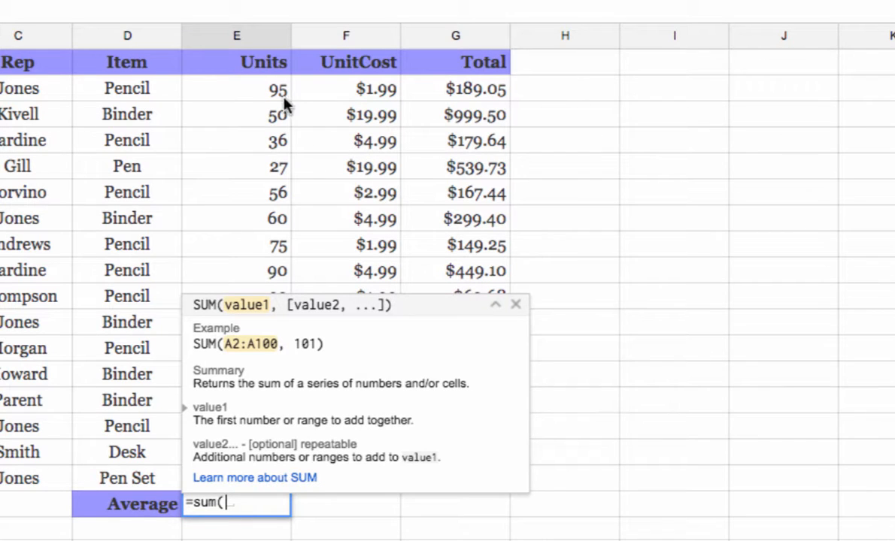
{"action": "left_click_drag", "start_coordinate": [267, 92], "coordinate": [267, 482]}
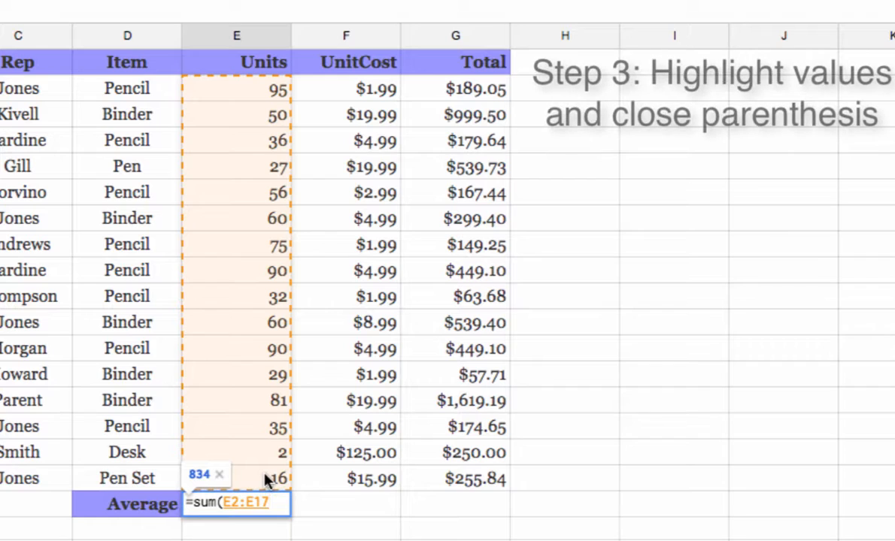
{"action": "type", "text": ")"}
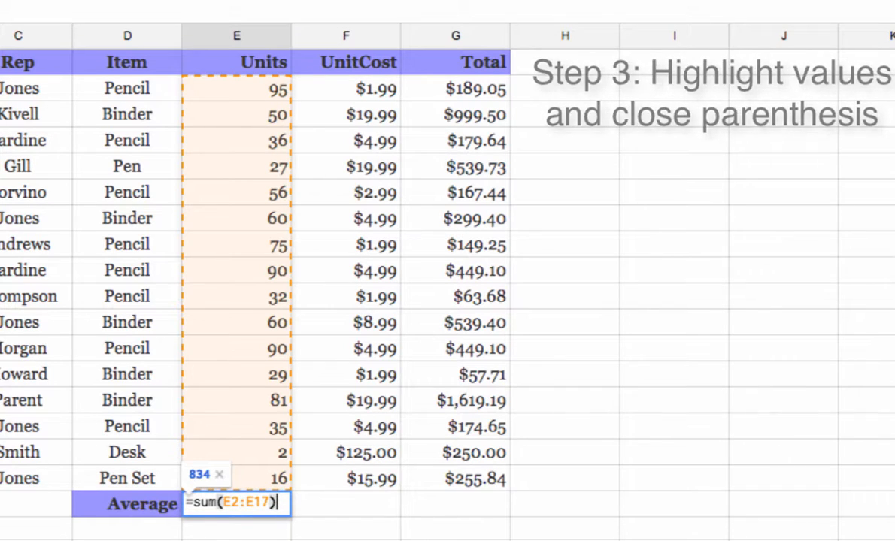
{"action": "type", "text": "/"}
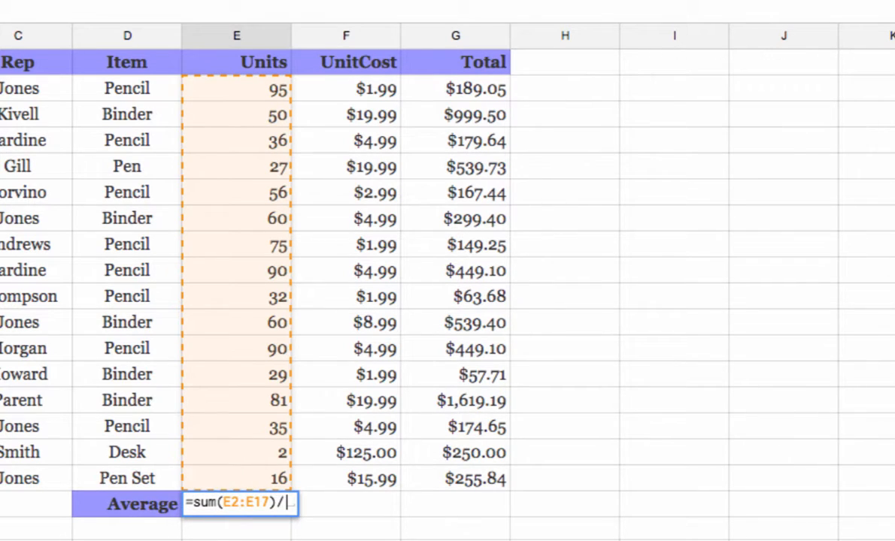
{"action": "type", "text": "count"}
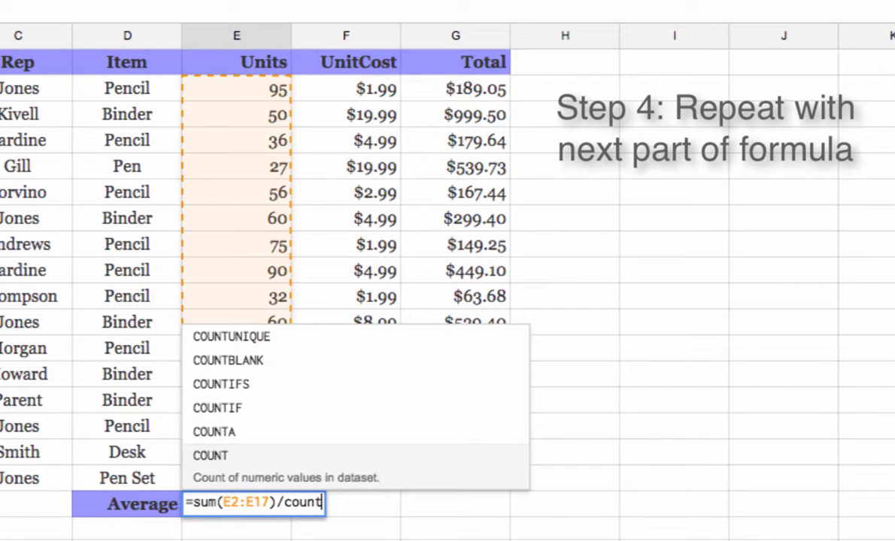
{"action": "type", "text": "("}
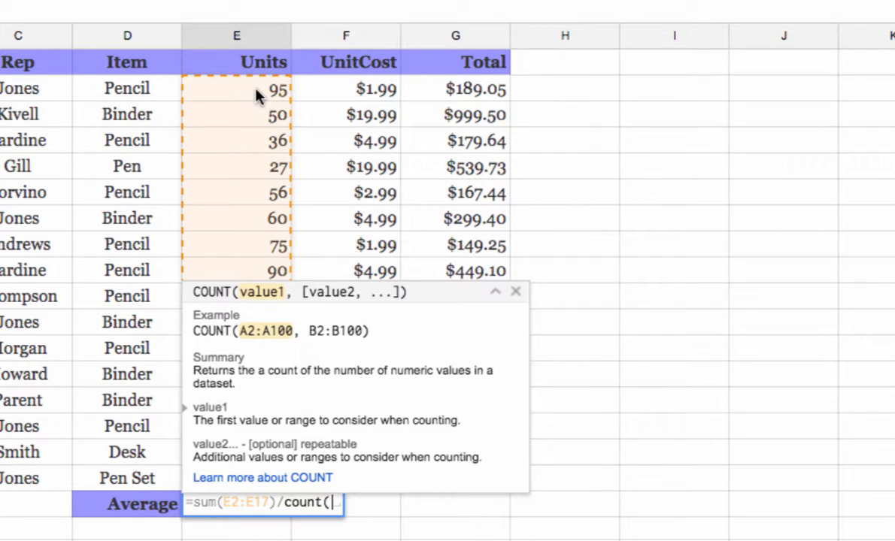
{"action": "left_click_drag", "start_coordinate": [256, 94], "coordinate": [267, 474]}
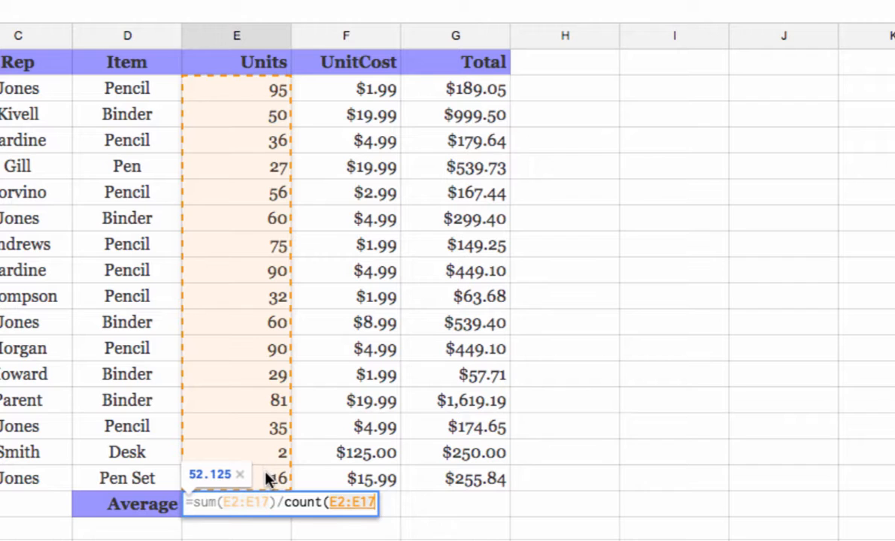
{"action": "type", "text": ")"}
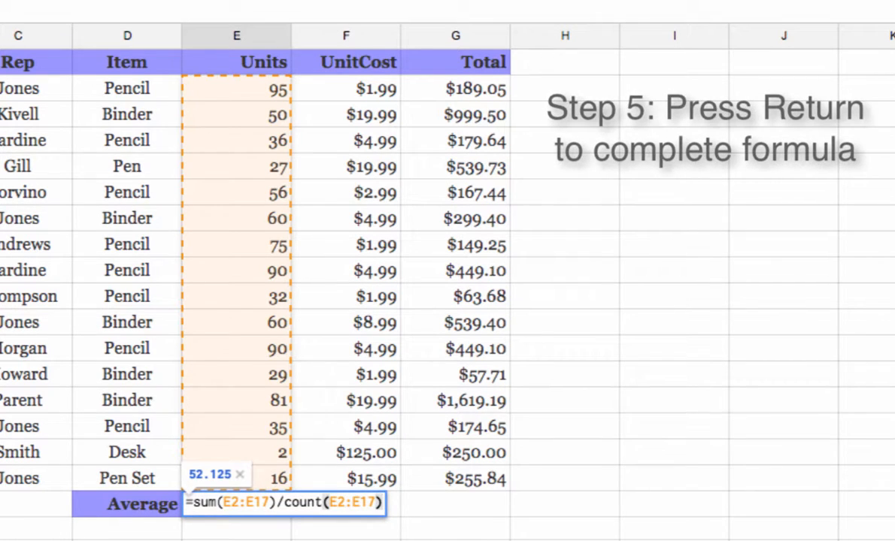
{"action": "key", "text": "Return"}
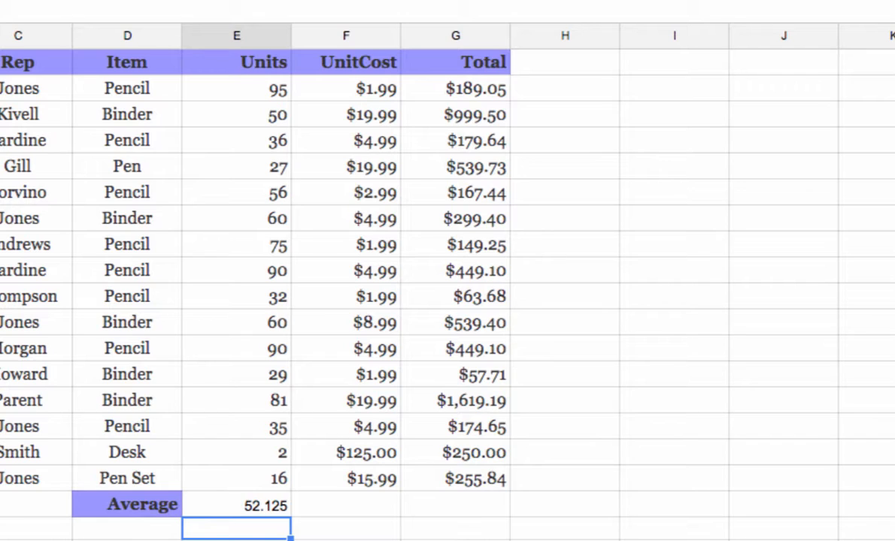
Step: Copy the average formula from E18 across to the UnitCost and Total columns, through G18
{"action": "left_click", "coordinate": [268, 508]}
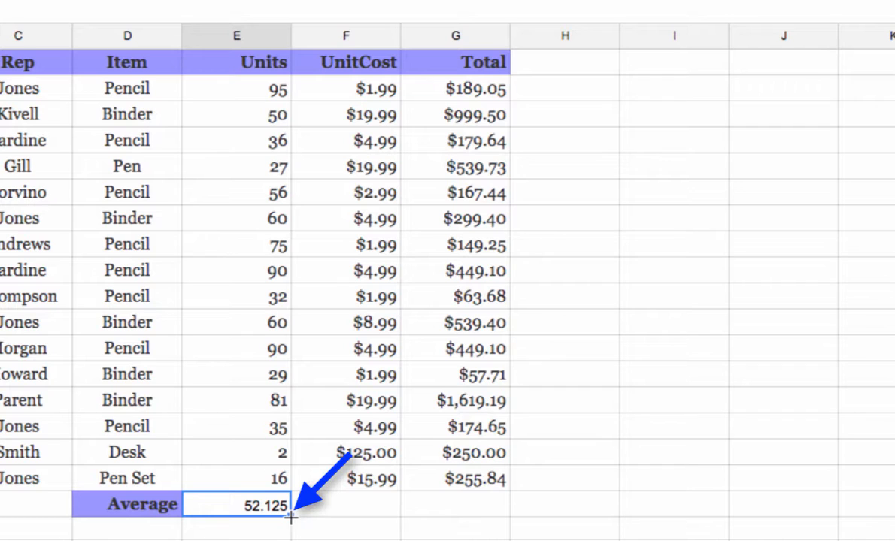
{"action": "left_click_drag", "start_coordinate": [291, 517], "coordinate": [448, 514]}
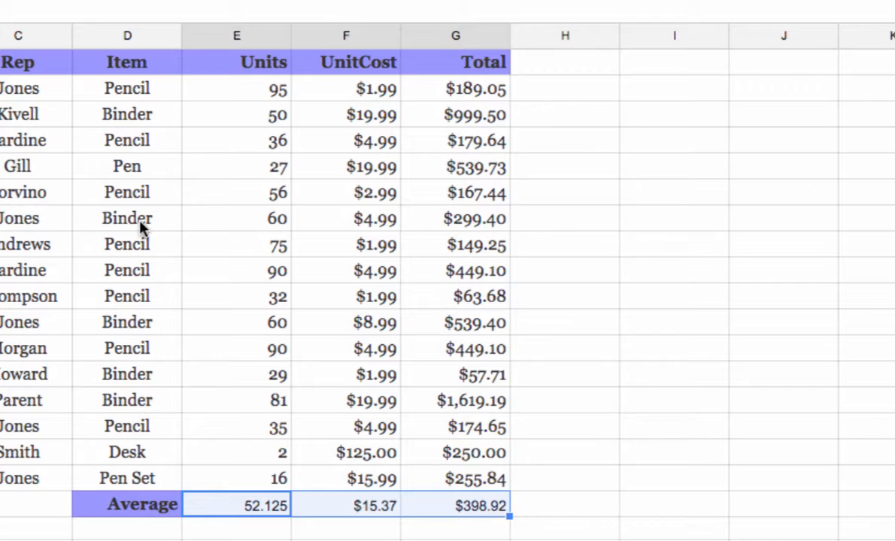
Step: Set the Units value in E7 to 600 and the one in E9 to 900
{"action": "left_click", "coordinate": [242, 229]}
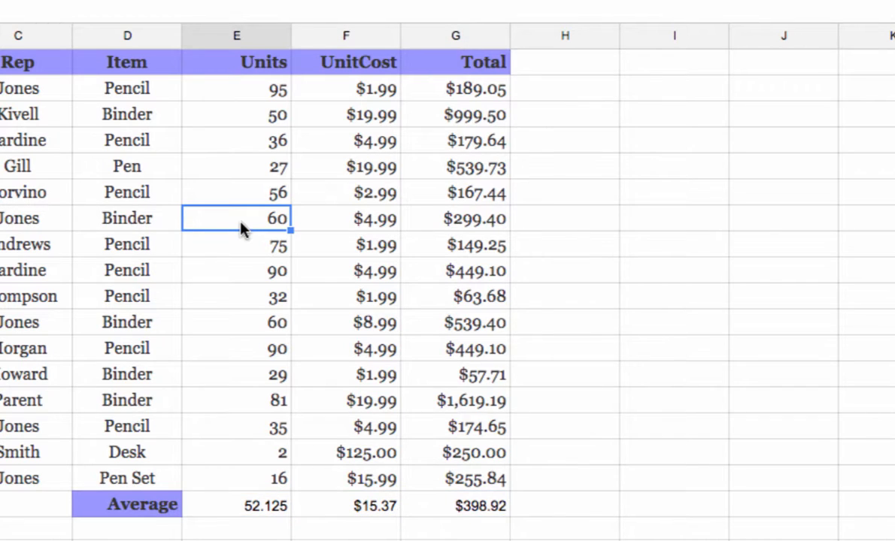
{"action": "type", "text": "600"}
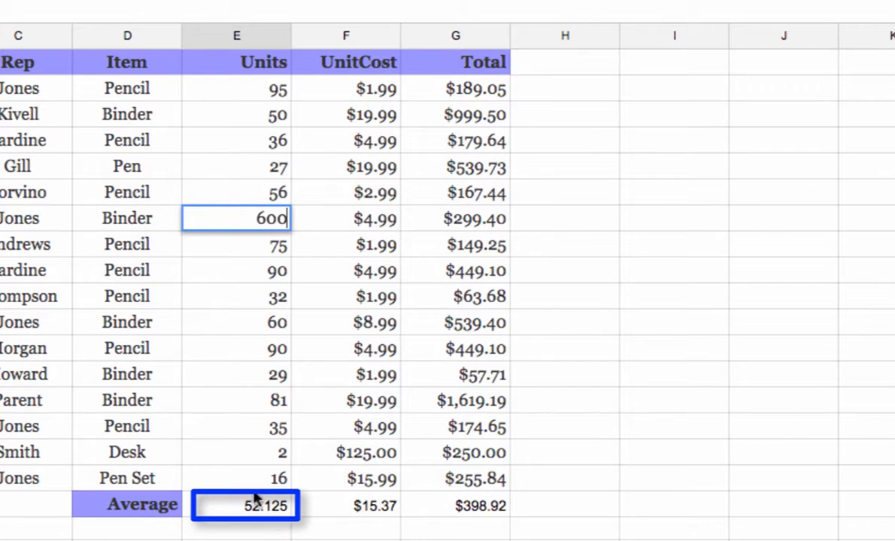
{"action": "key", "text": "Return"}
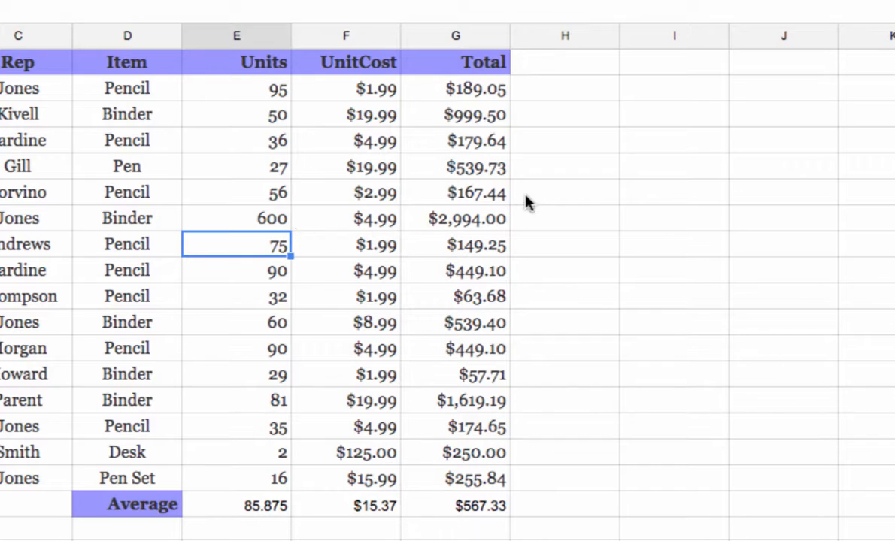
{"action": "left_click", "coordinate": [269, 273]}
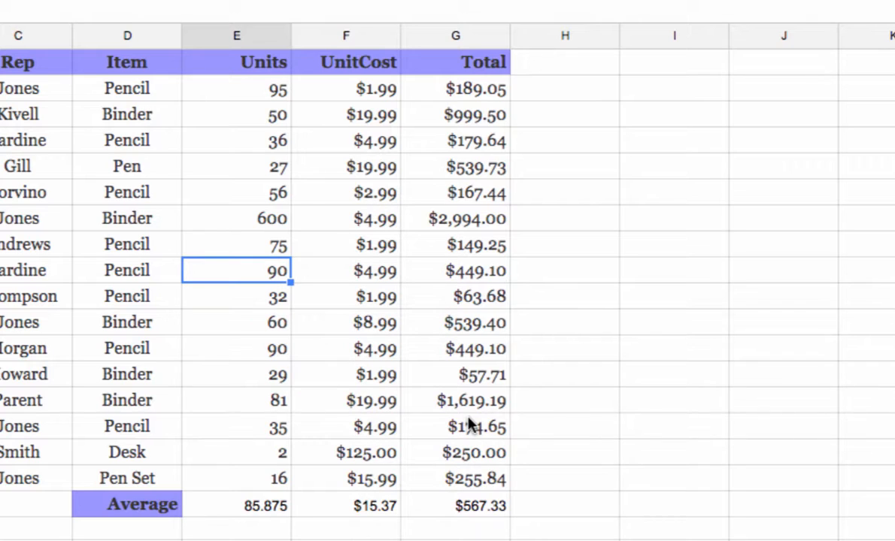
{"action": "type", "text": "900"}
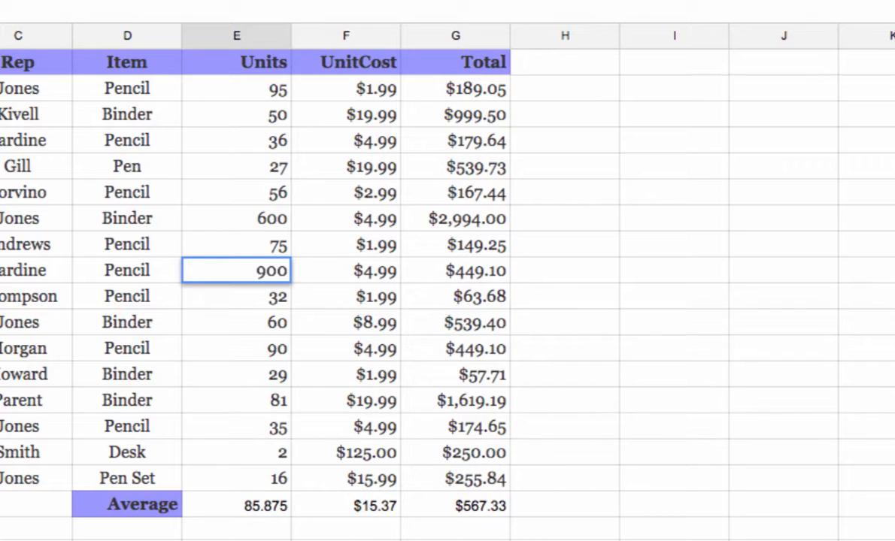
{"action": "key", "text": "Return"}
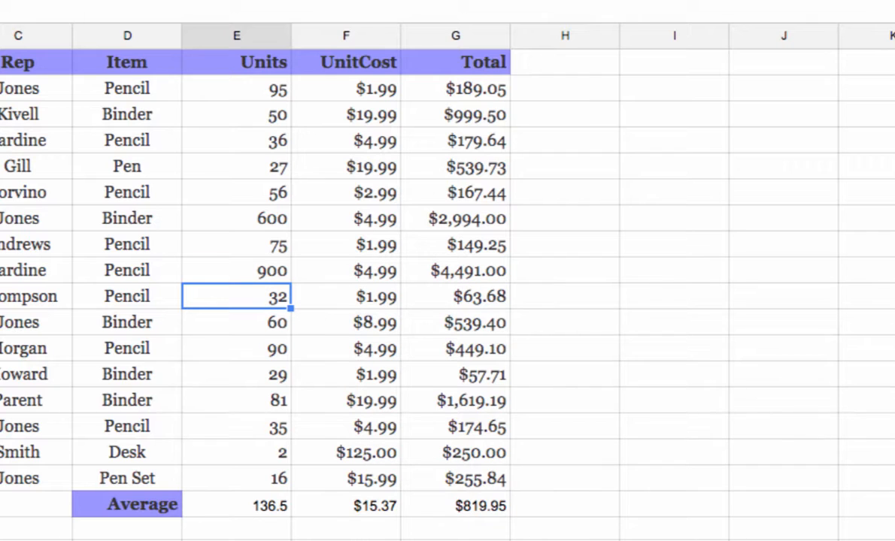